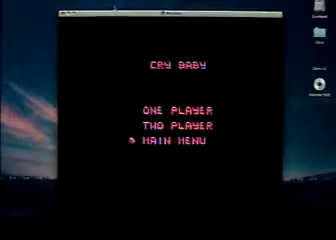
Step: Return from Cry Baby to the Action 52 list, then select and launch Slashers from its second page
key(Return)
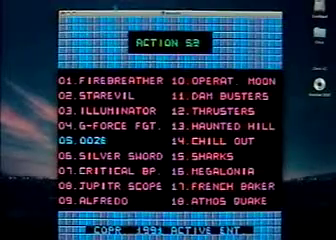
key(Right)
key(Right)
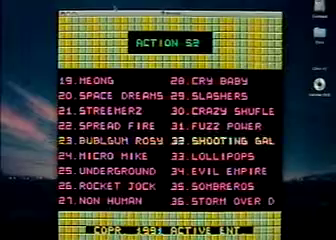
key(Up)
key(Up)
key(Up)
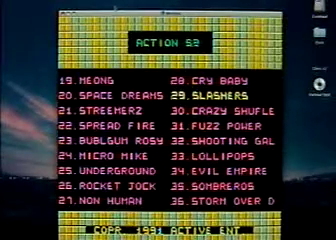
key(Return)
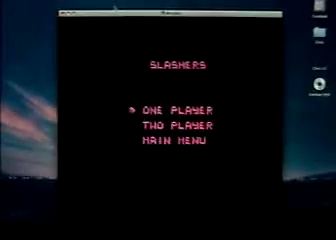